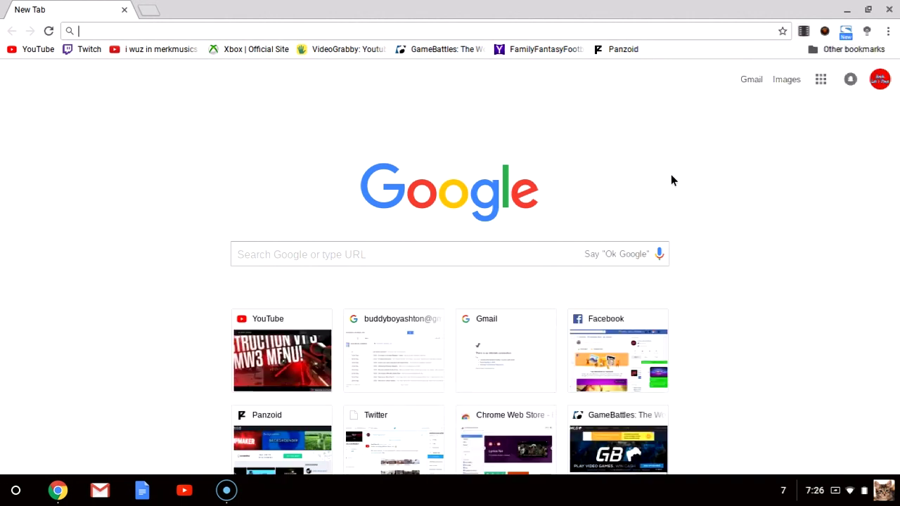
Reload the new tab page, then minimize and restore the Chrome window.
key(ctrl+r)
key(alt+minus)
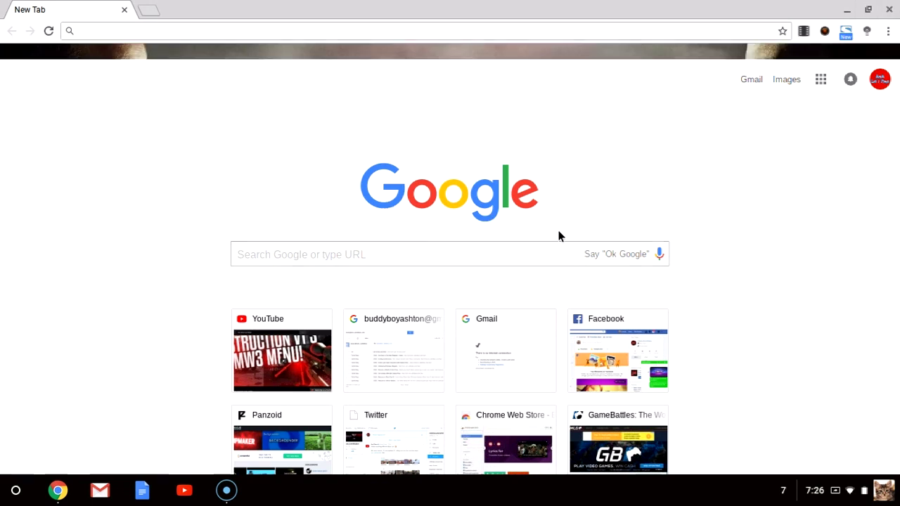
click(57, 491)
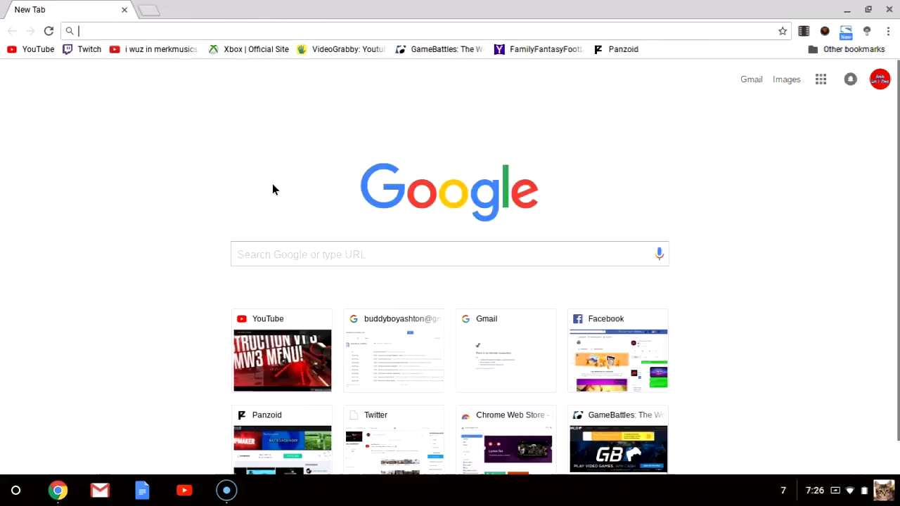
Search Google for 'screencastomatic' and open the Screencast-O-Matic site result.
click(297, 254)
text(sr)
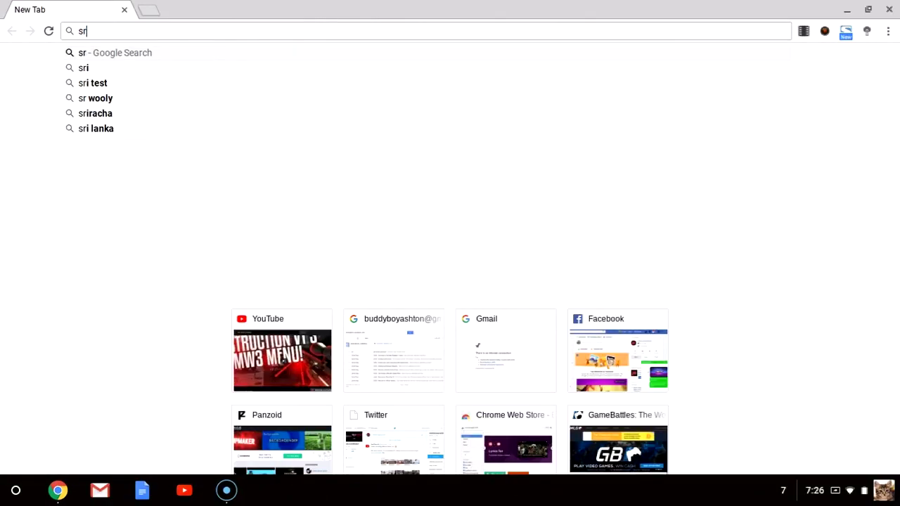
key(BackSpace)
text(creen)
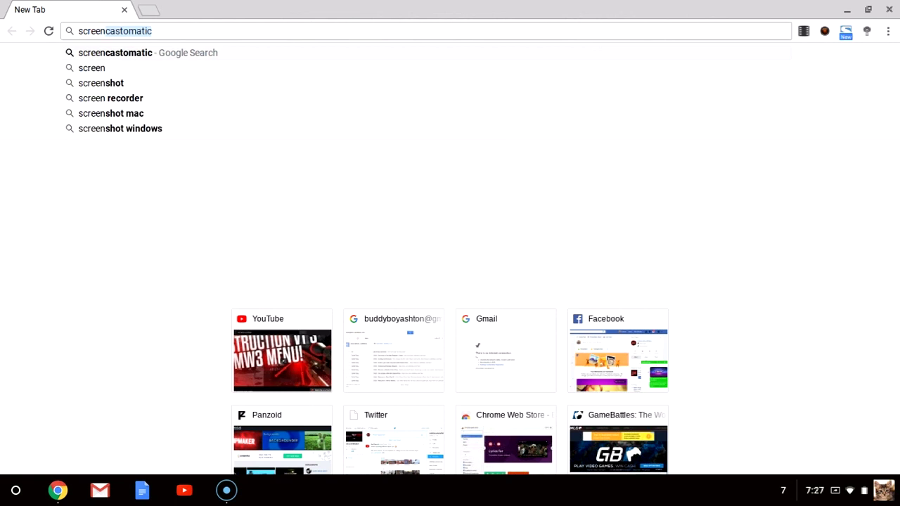
text( c)
key(BackSpace)
key(BackSpace)
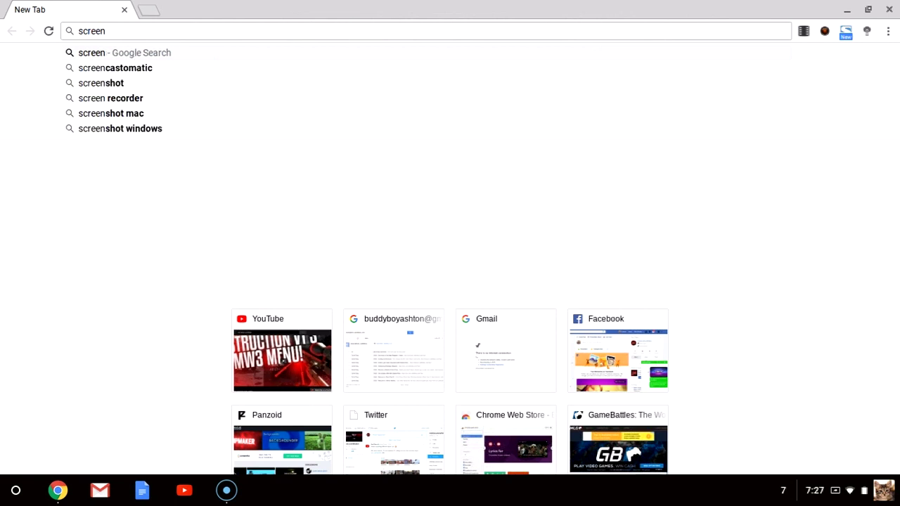
text(castomatic)
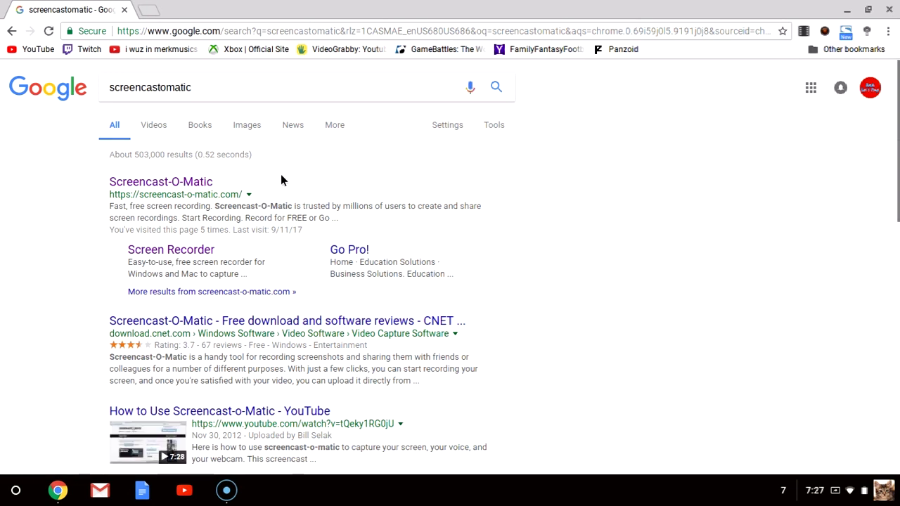
click(200, 182)
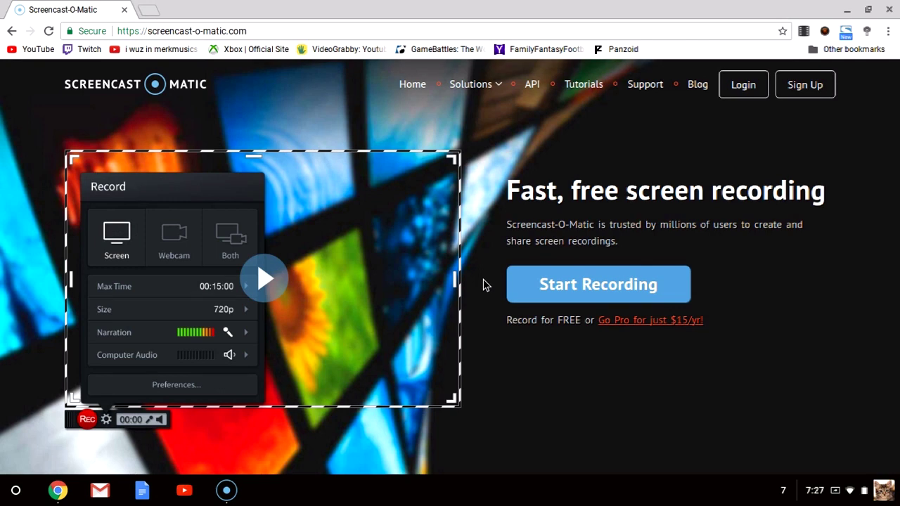
Load the Screen Recorder page and show the Screencast-O-Matic app in the launcher.
click(14, 491)
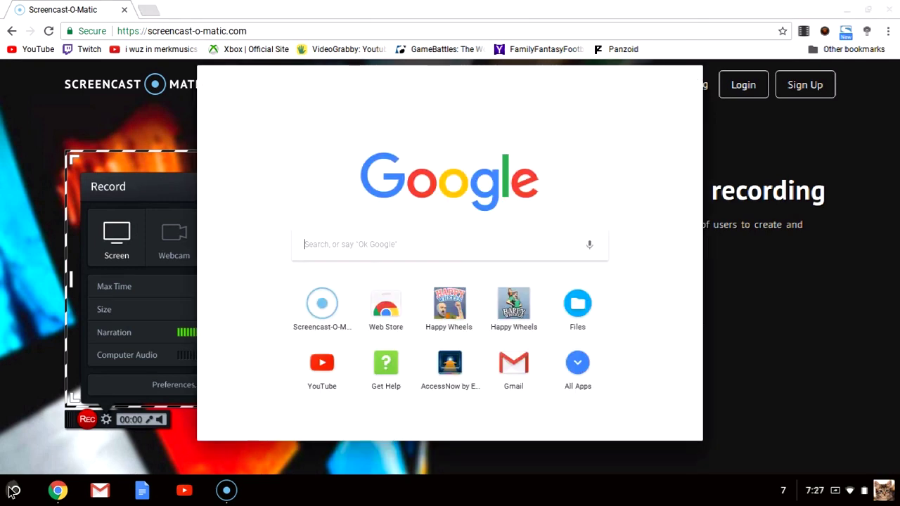
click(738, 275)
click(600, 287)
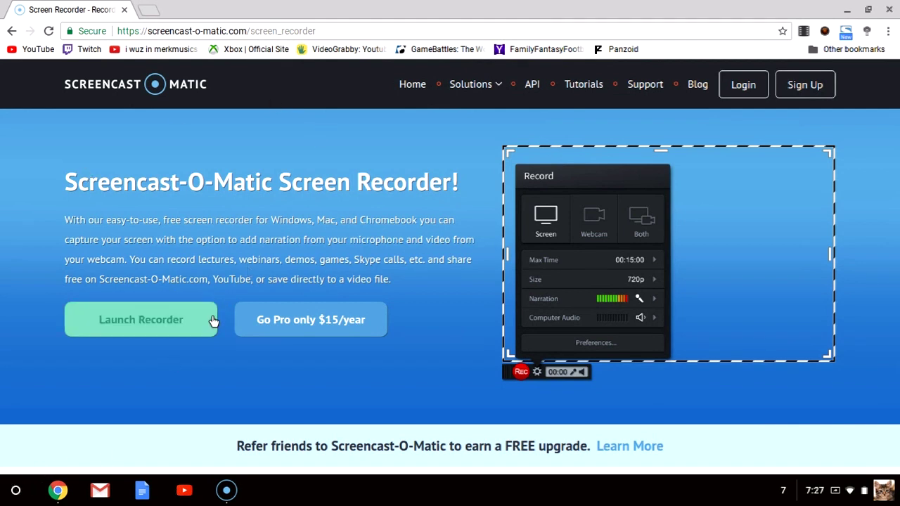
click(15, 490)
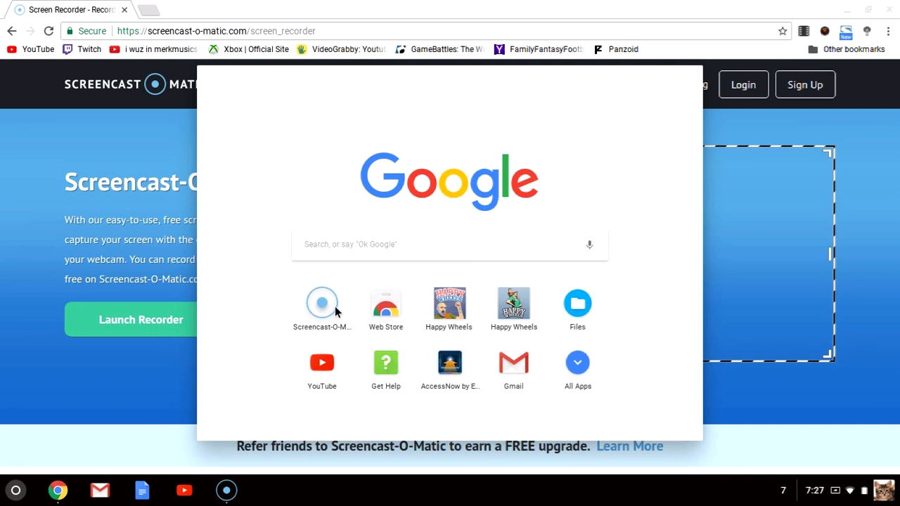
click(590, 359)
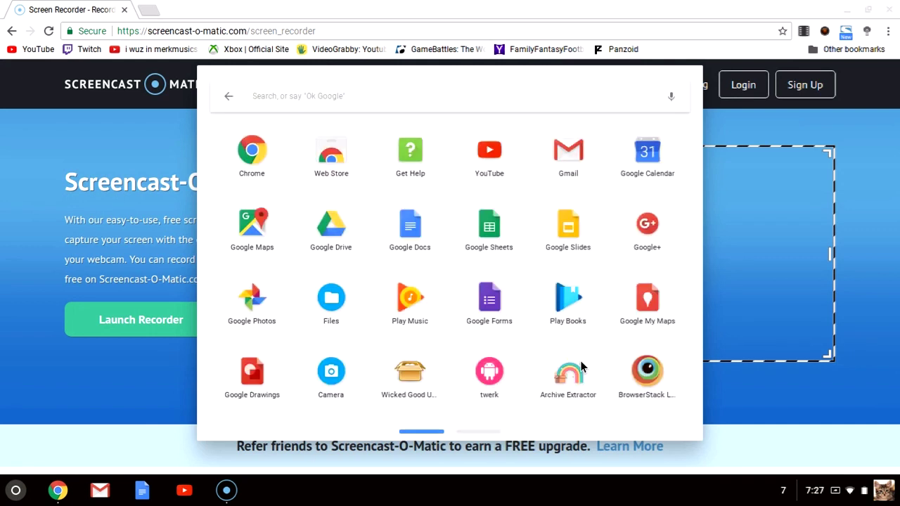
click(474, 421)
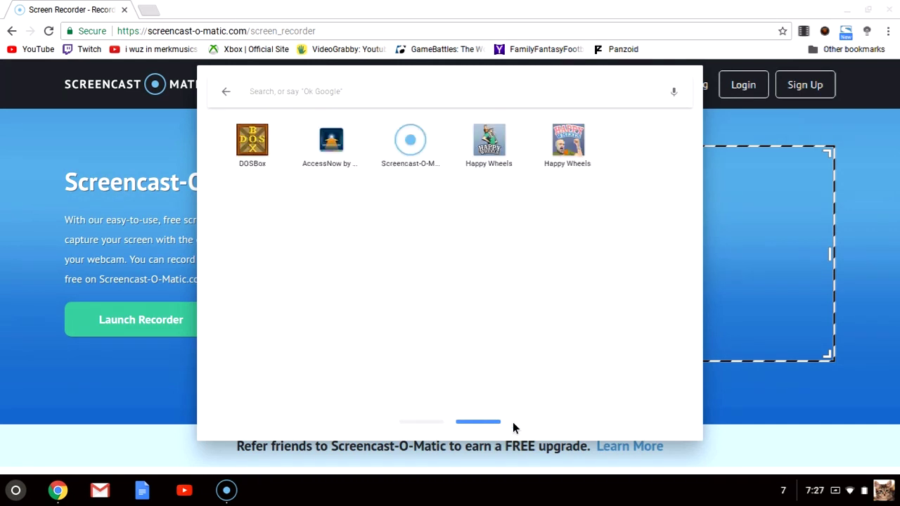
click(783, 398)
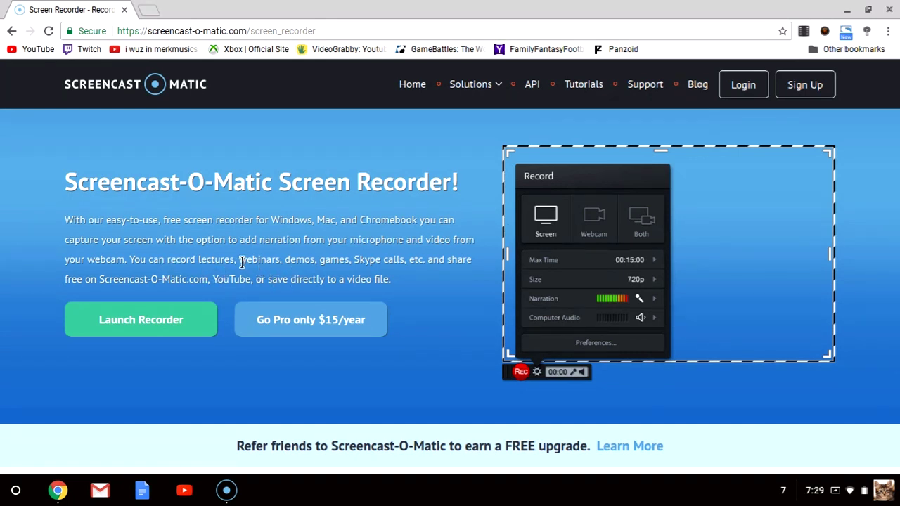
drag(239, 259, 263, 265)
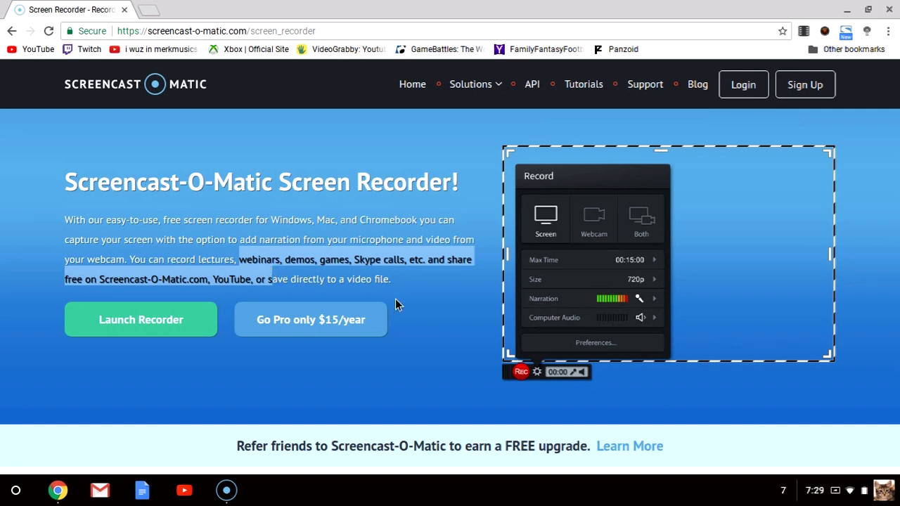
Clear the text selection and scroll down past Latest News and Featured Tutorials to the footer.
click(416, 302)
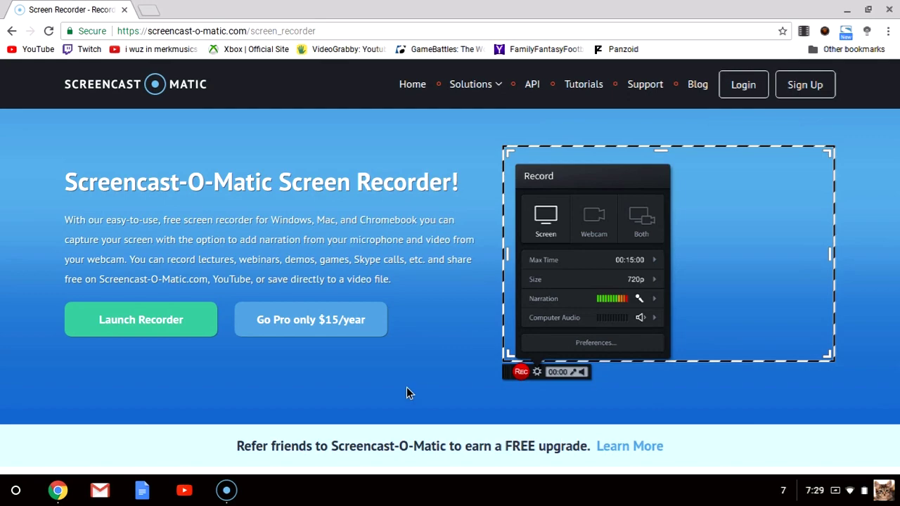
scroll(406, 387, down, 7)
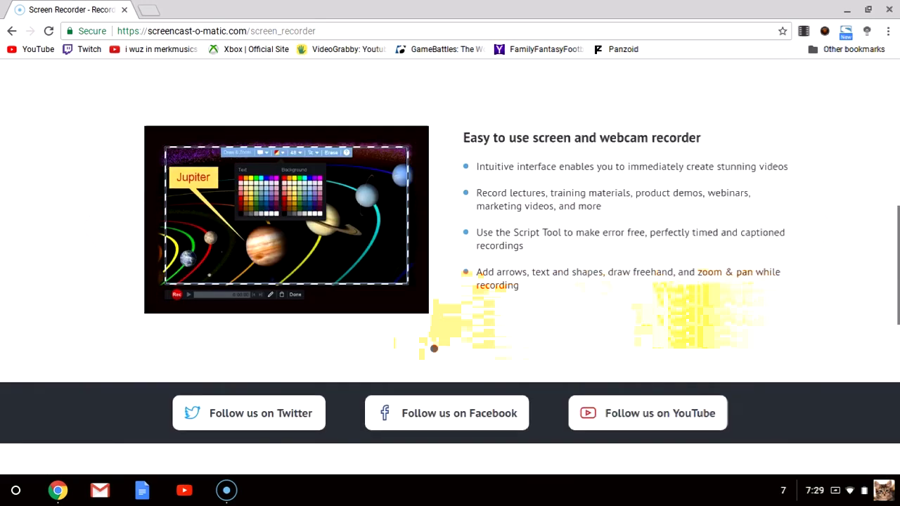
scroll(450, 281, down, 1)
scroll(450, 281, down, 1)
scroll(449, 281, down, 1)
scroll(450, 281, down, 1)
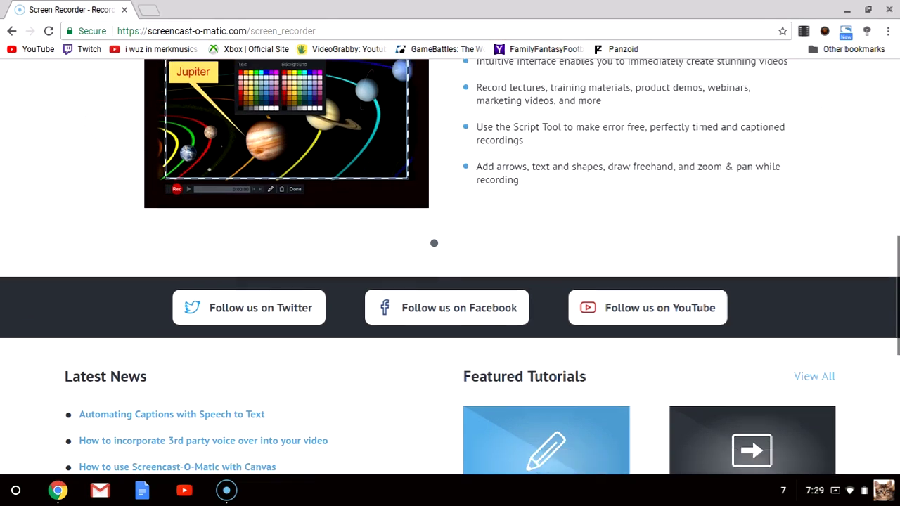
scroll(450, 281, down, 1)
scroll(450, 281, down, 1)
scroll(450, 281, down, 1)
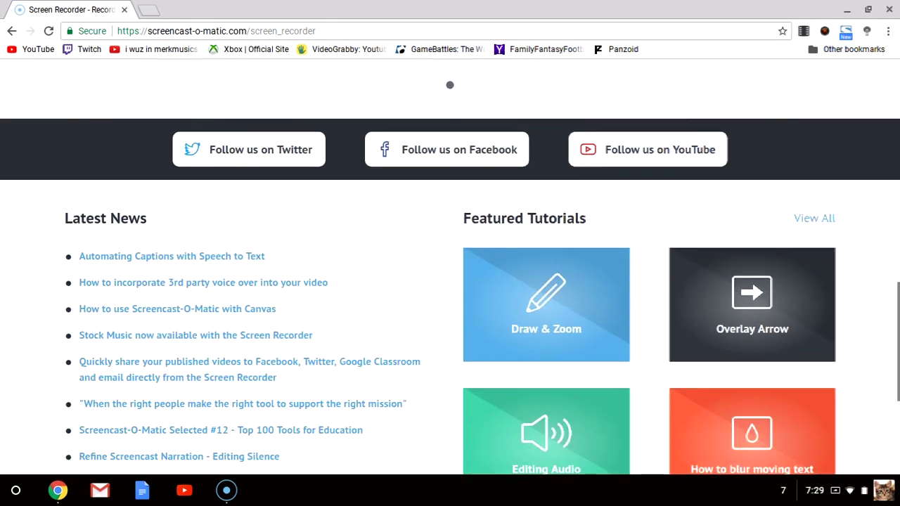
scroll(450, 281, down, 2)
scroll(450, 281, down, 2)
scroll(450, 281, down, 1)
scroll(449, 281, down, 1)
scroll(450, 281, down, 2)
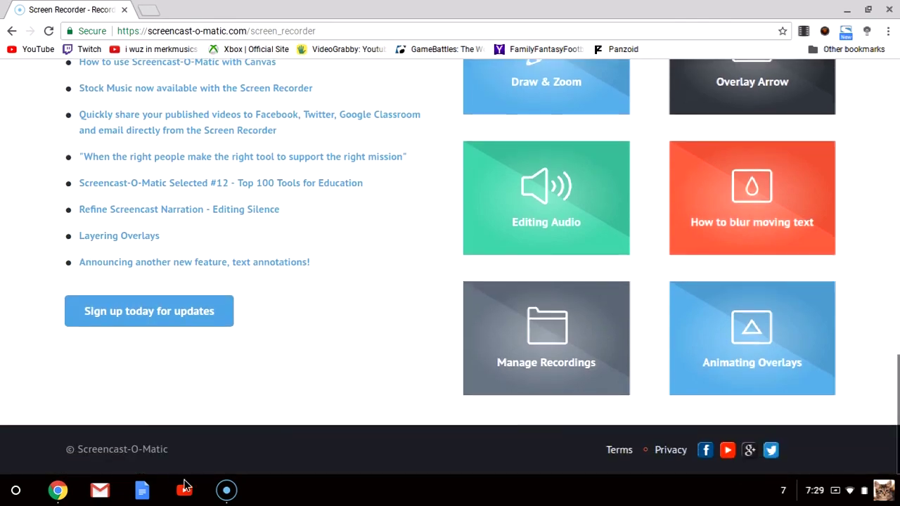